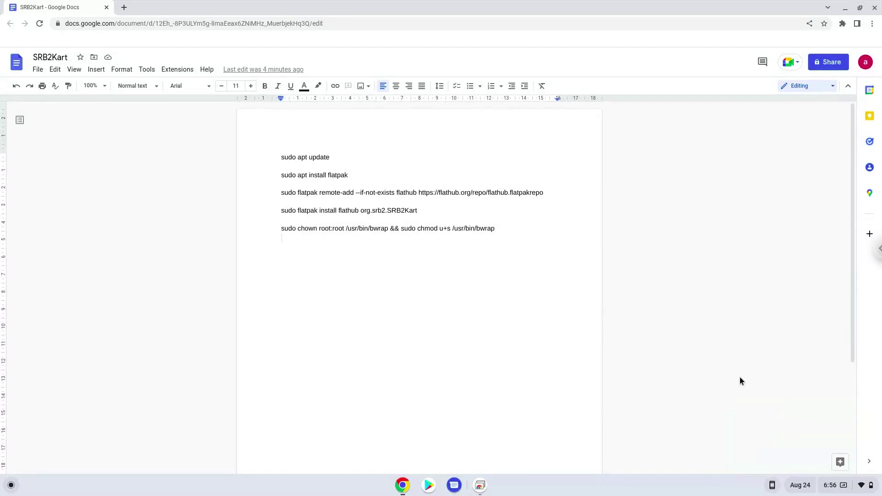
Open ChromeOS Settings from quick settings and go to Advanced > Developers.
left_click(830, 486)
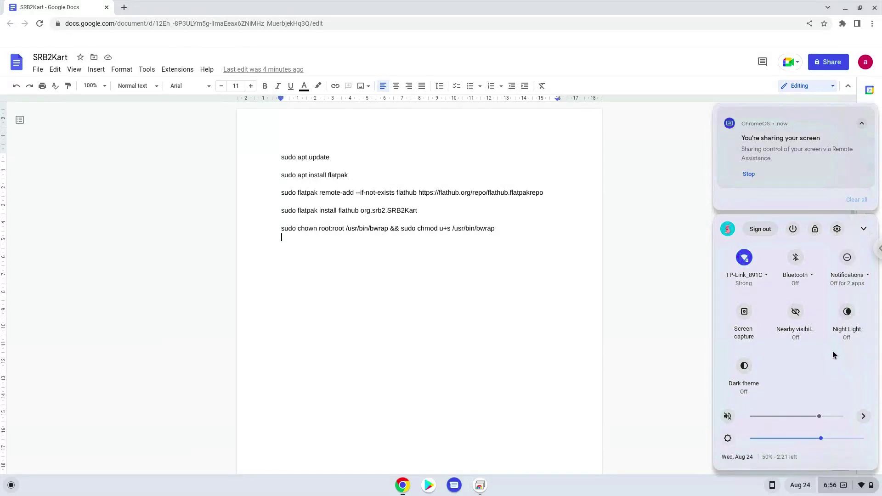
left_click(837, 228)
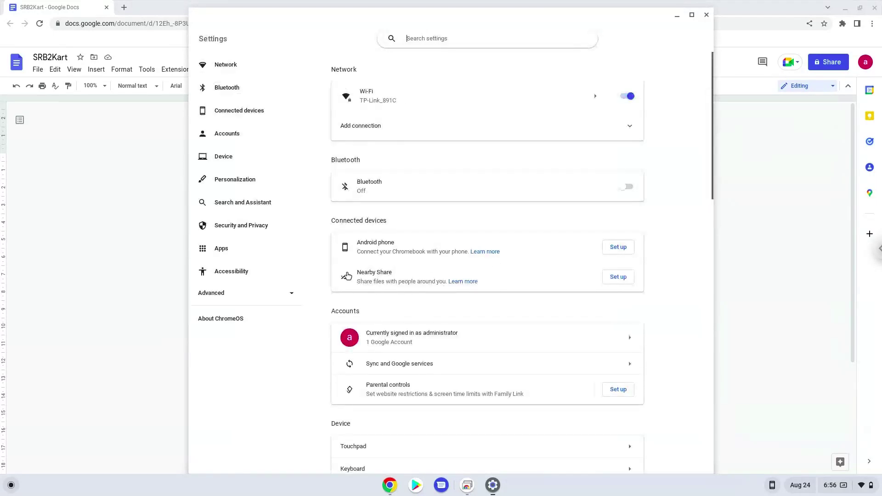
left_click(213, 295)
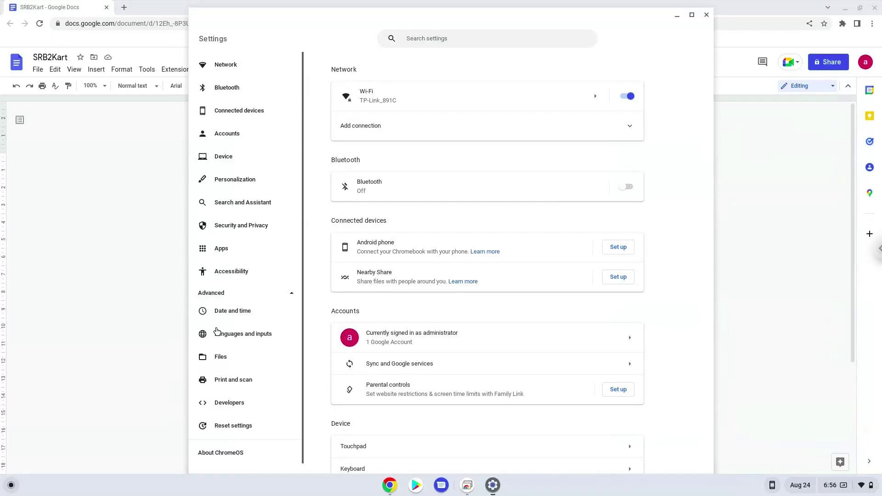
left_click(221, 409)
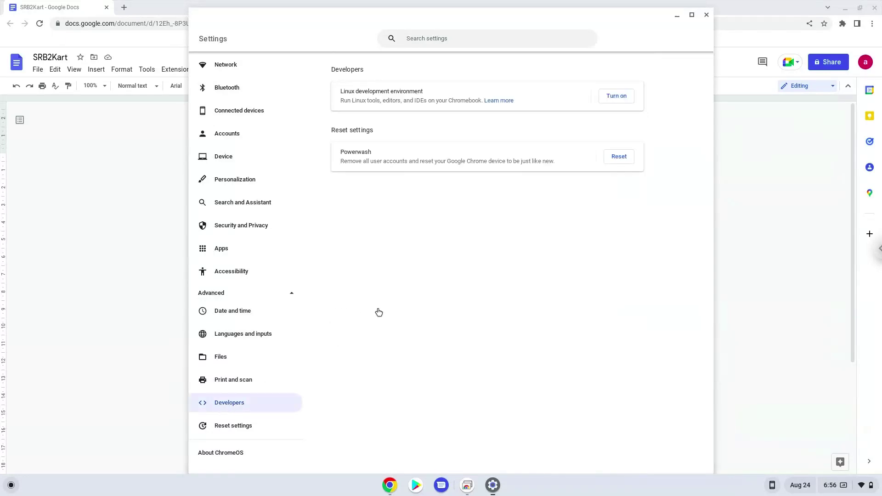
Turn on the Linux development environment and install it with the recommended 10.0 GB disk size.
left_click(616, 96)
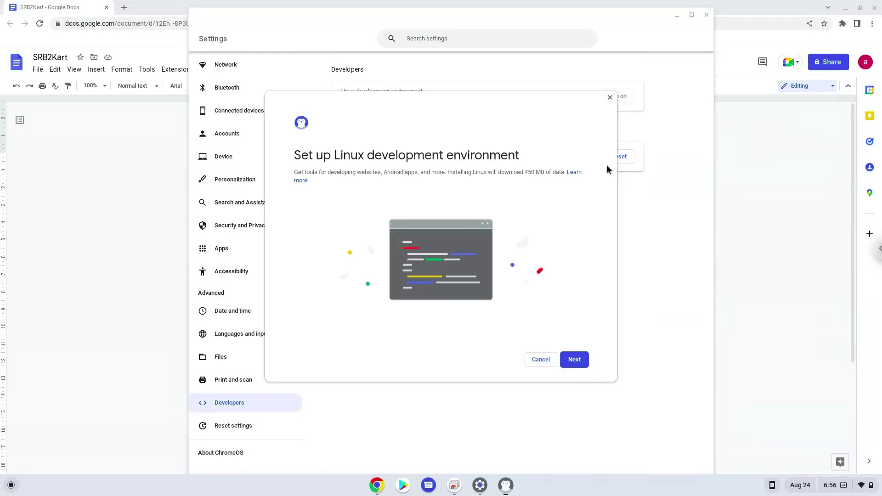
left_click(569, 364)
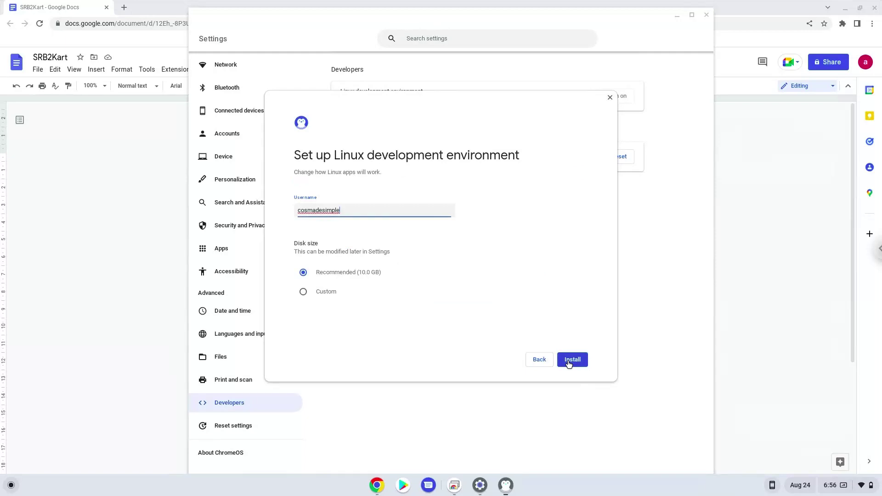
left_click(568, 360)
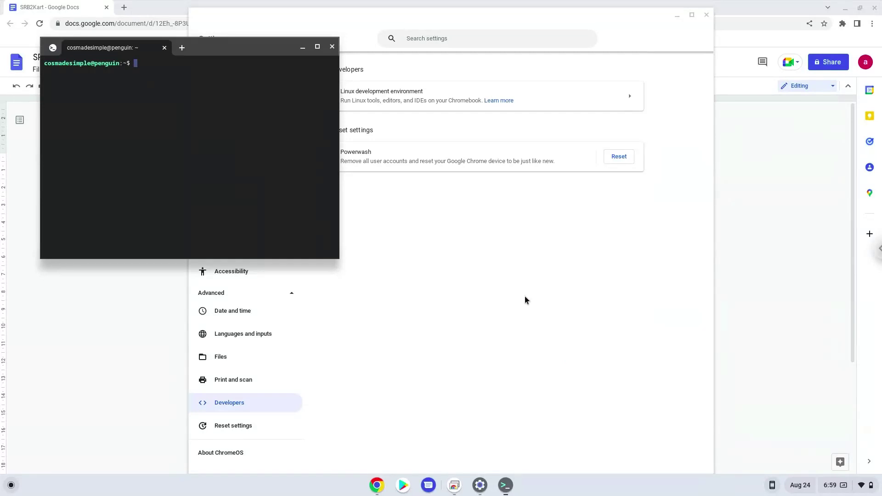
Close the terminal and Settings windows, then copy the 'sudo apt update' line from the doc.
left_click(333, 47)
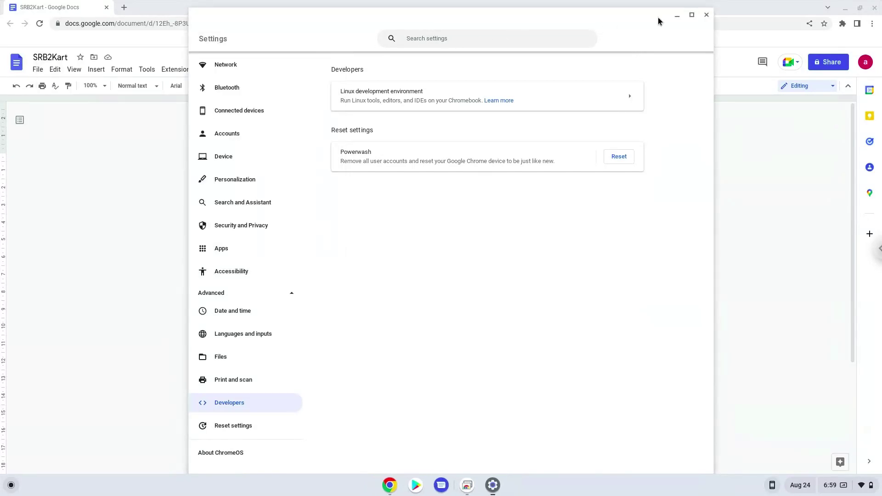
left_click(707, 16)
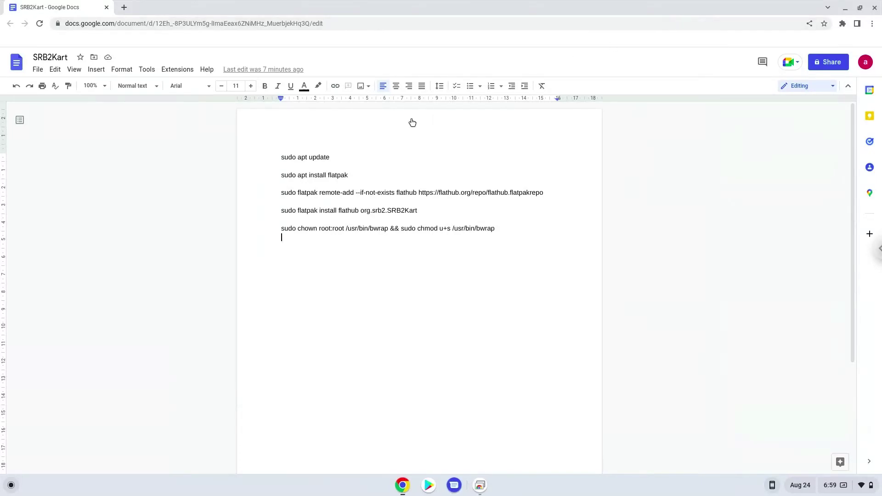
triple_click(315, 160)
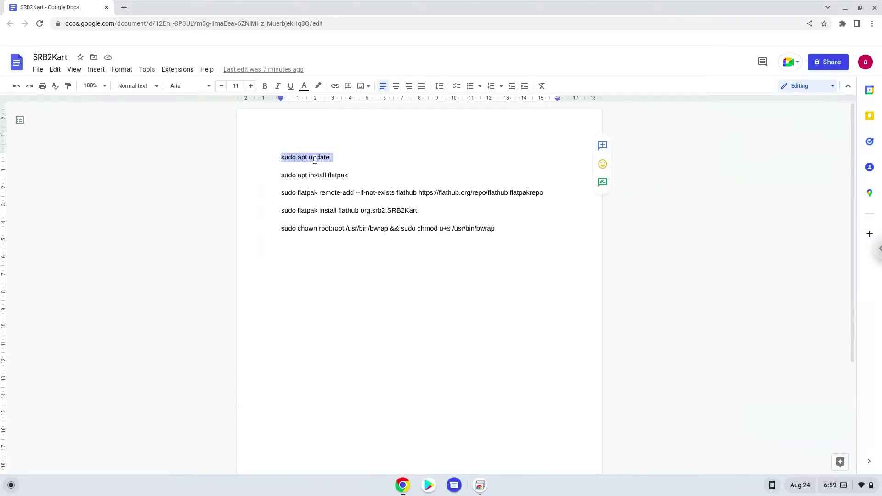
right_click(315, 159)
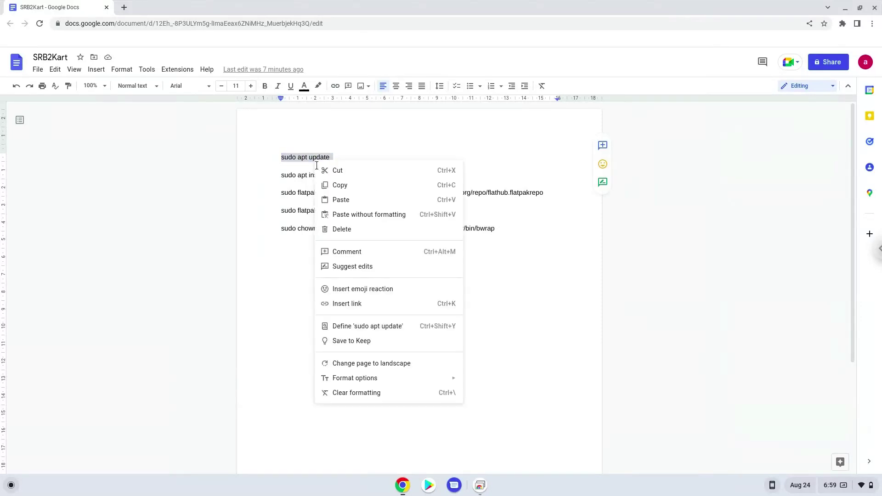
left_click(337, 187)
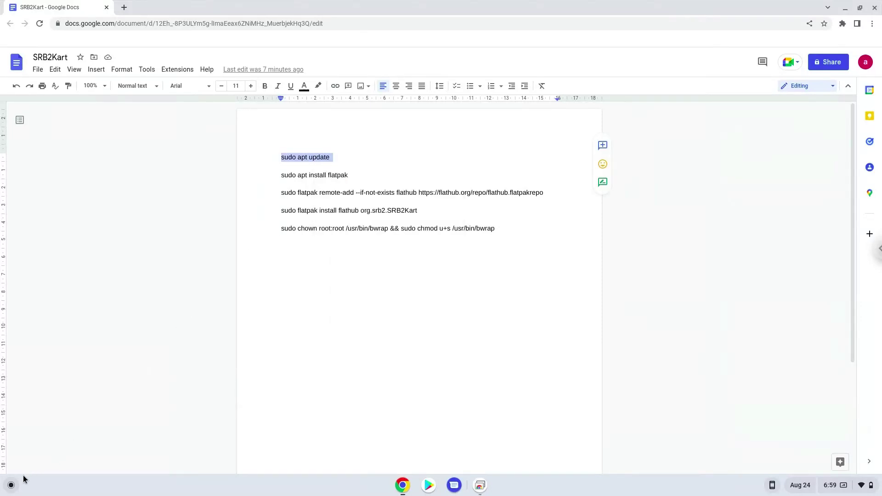
Launch Terminal from a 'ter' launcher search and start the penguin Linux shell.
left_click(11, 485)
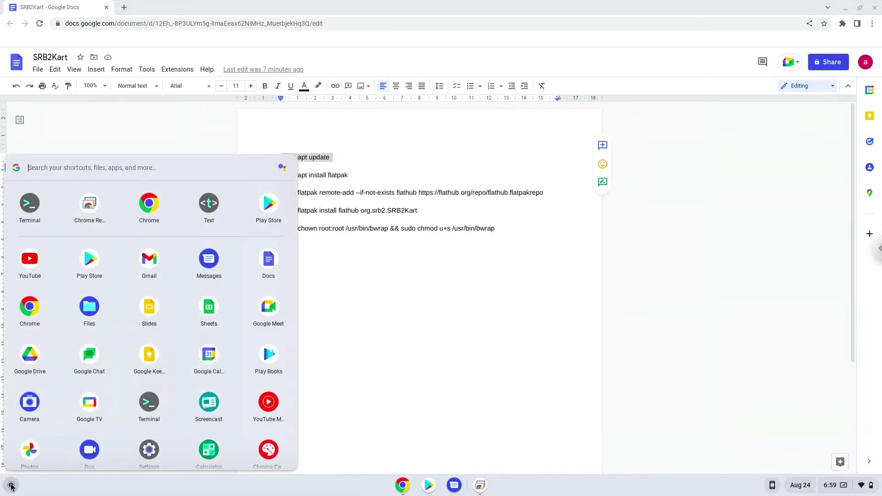
type("ter")
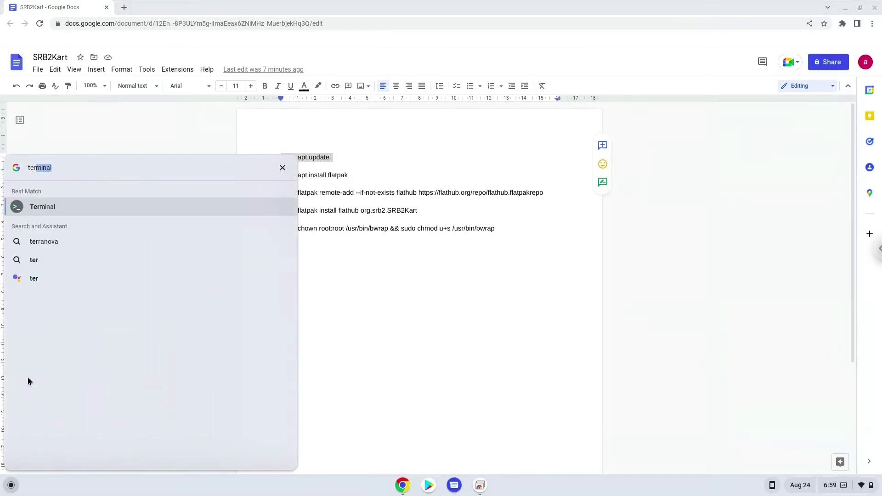
left_click(74, 205)
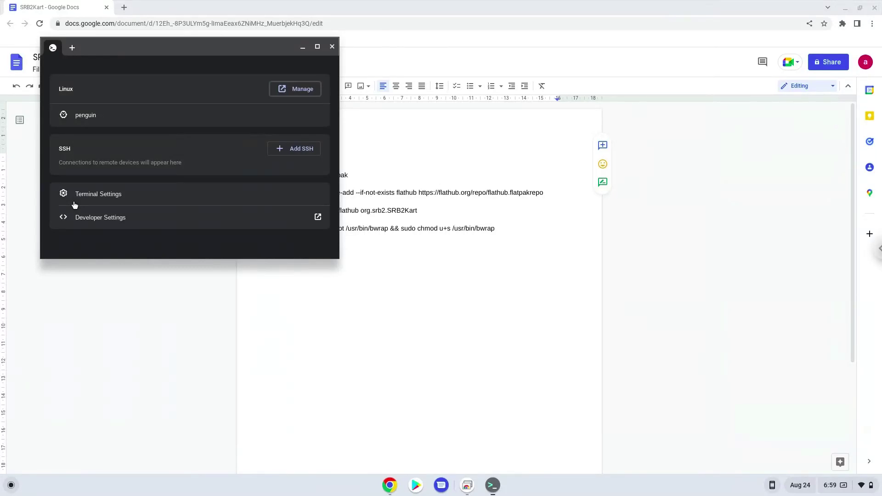
left_click(138, 114)
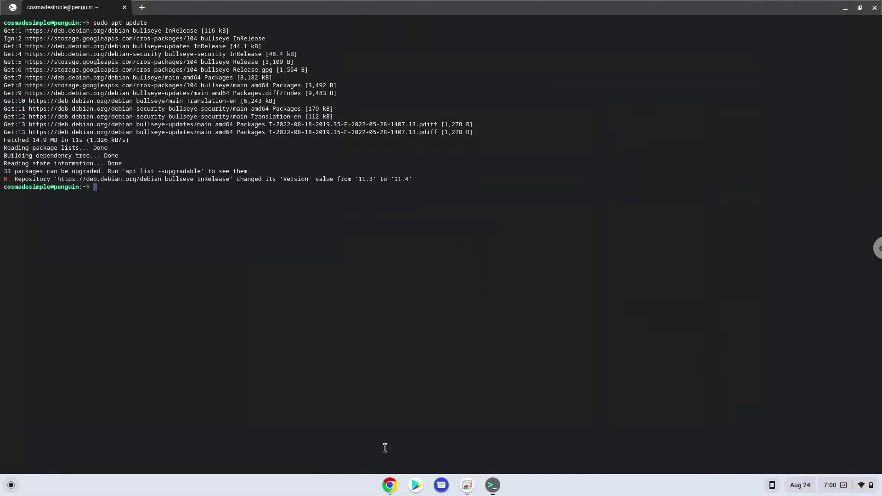
Copy the 'sudo apt install flatpak' line from the SRB2Kart doc.
left_click(390, 485)
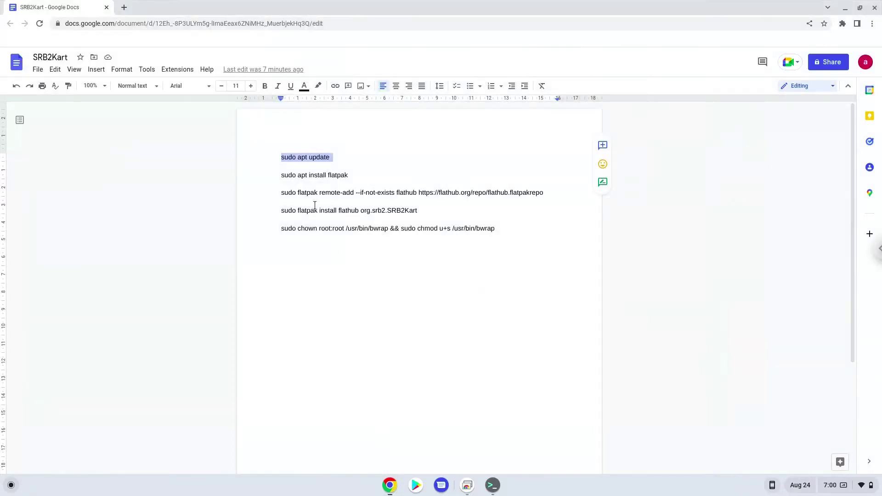
triple_click(307, 178)
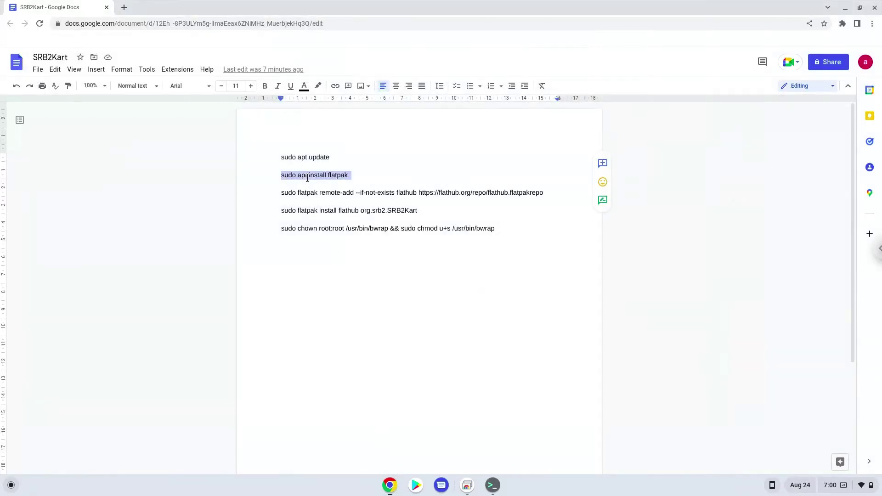
right_click(307, 178)
left_click(327, 204)
Paste and run the flatpak install in the terminal, confirm it, then return to the doc.
left_click(492, 486)
key("ctrl+shift+v")
key("Return")
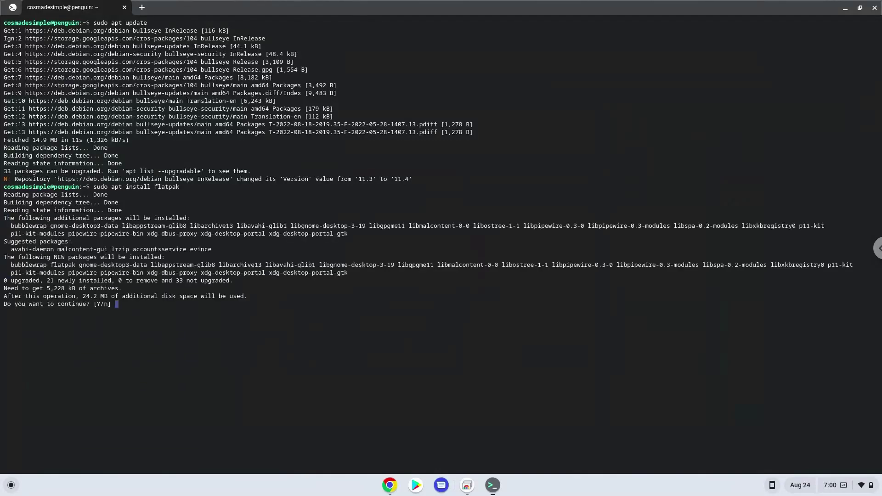
key("Return")
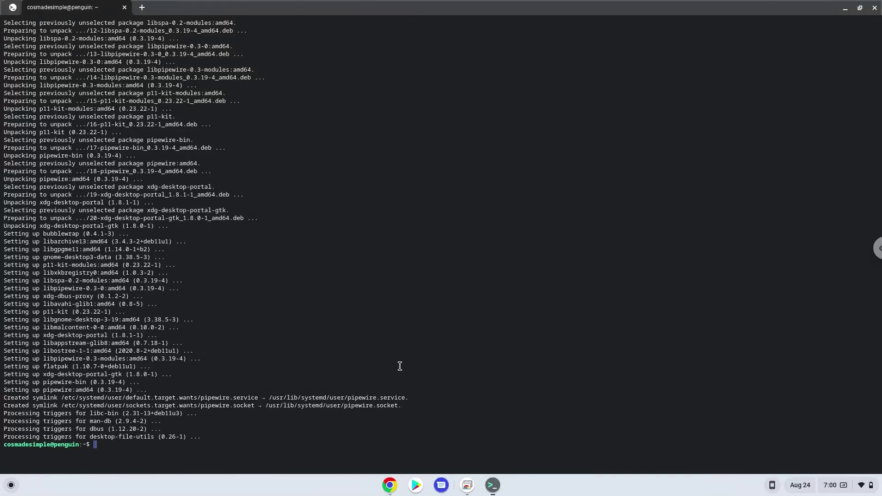
left_click(389, 486)
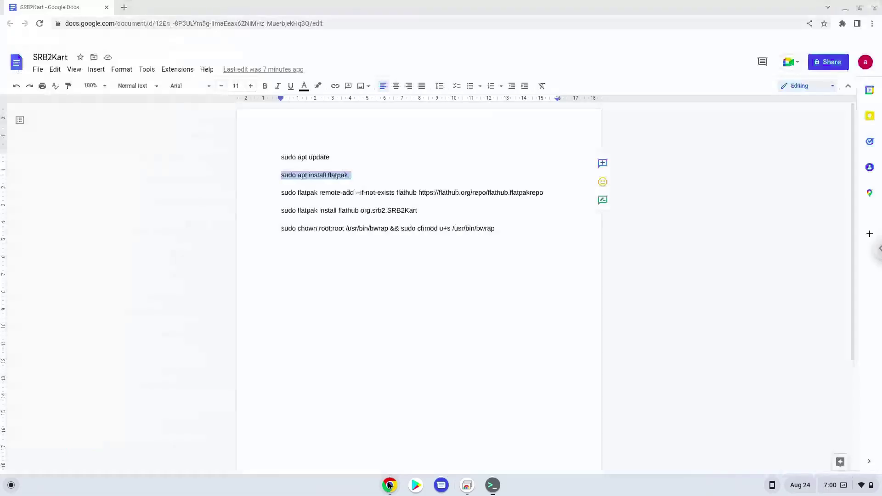
Copy the Flathub 'flatpak remote-add' line from the doc and run it in the terminal.
triple_click(379, 193)
right_click(378, 196)
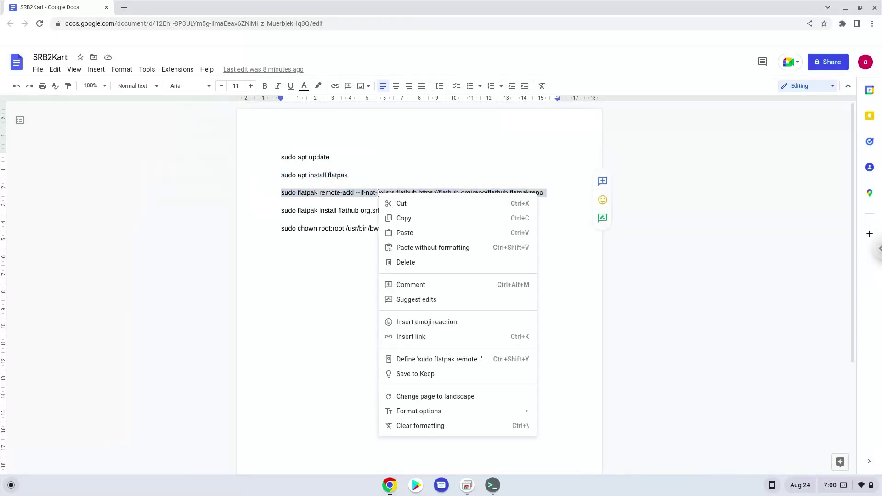
left_click(400, 218)
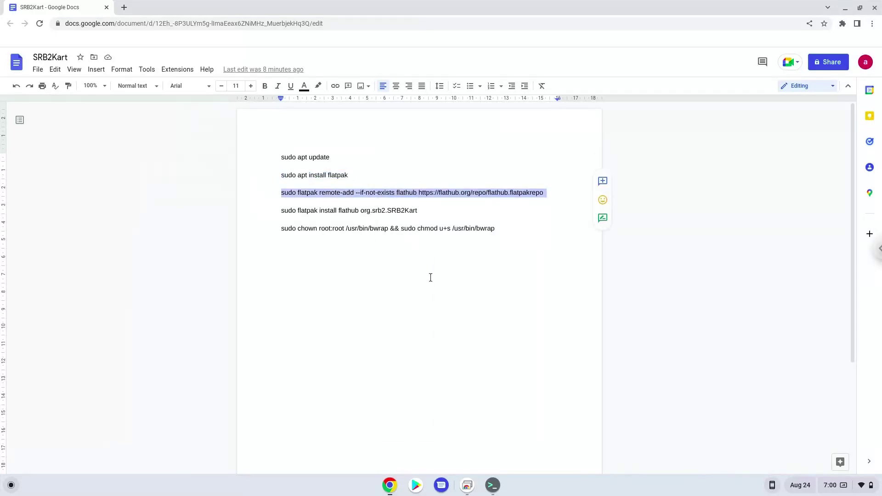
left_click(496, 485)
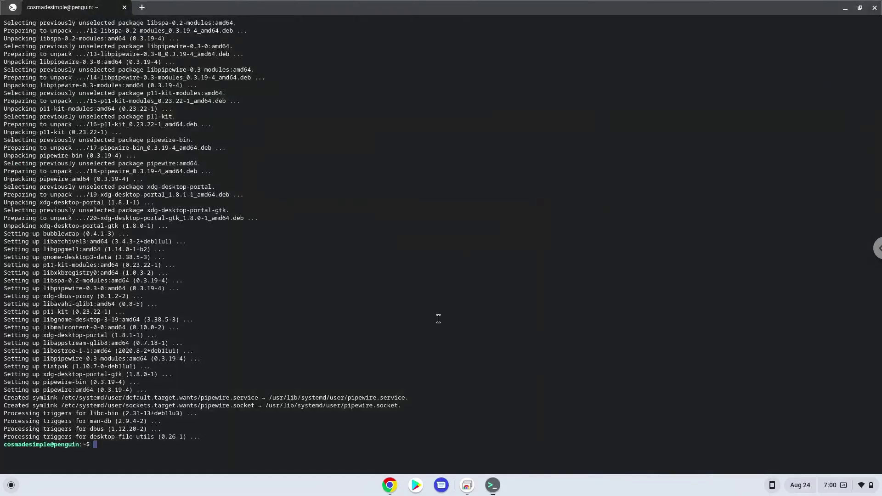
key("ctrl+shift+v")
key("Return")
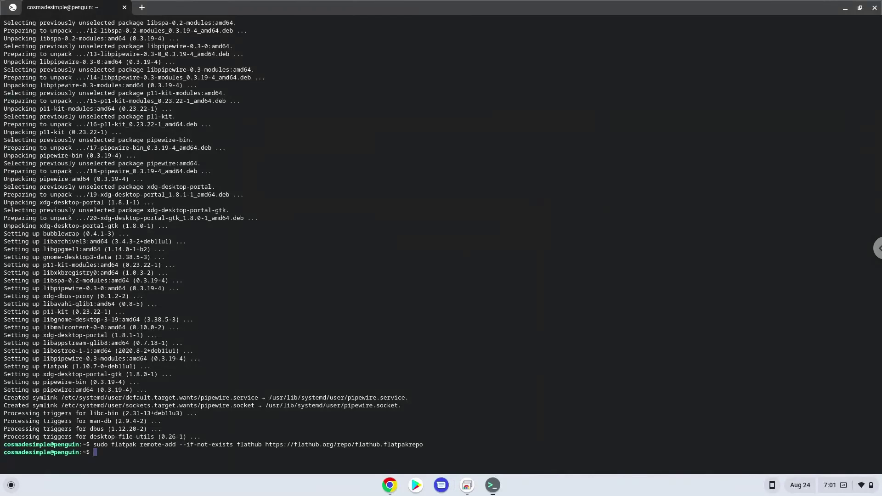
Copy the 'flatpak install' line for org.srb2.SRB2Kart from the command notes.
left_click(395, 487)
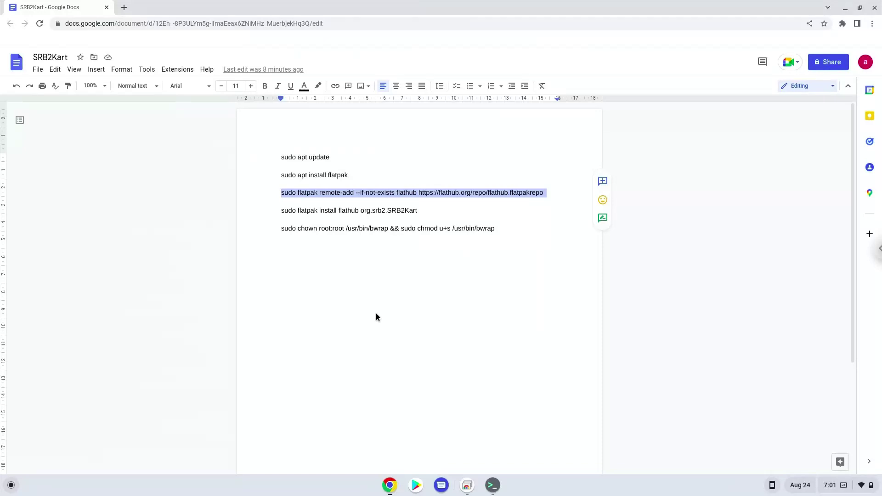
triple_click(368, 211)
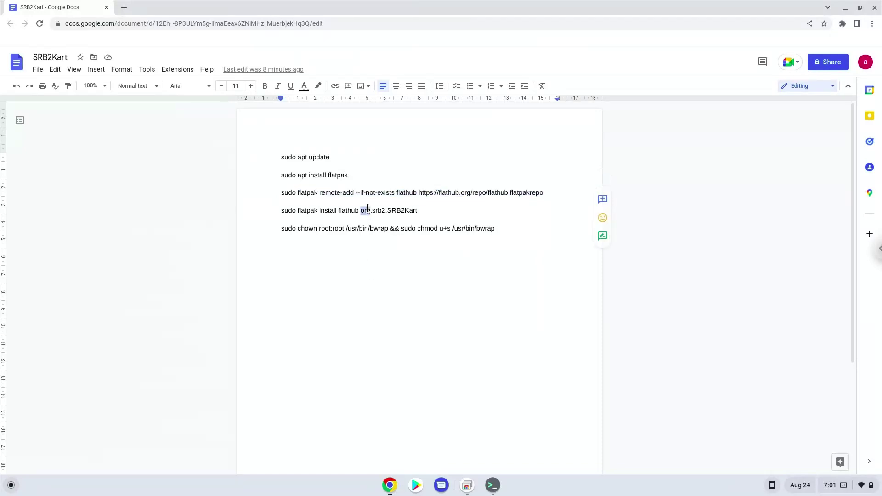
right_click(368, 210)
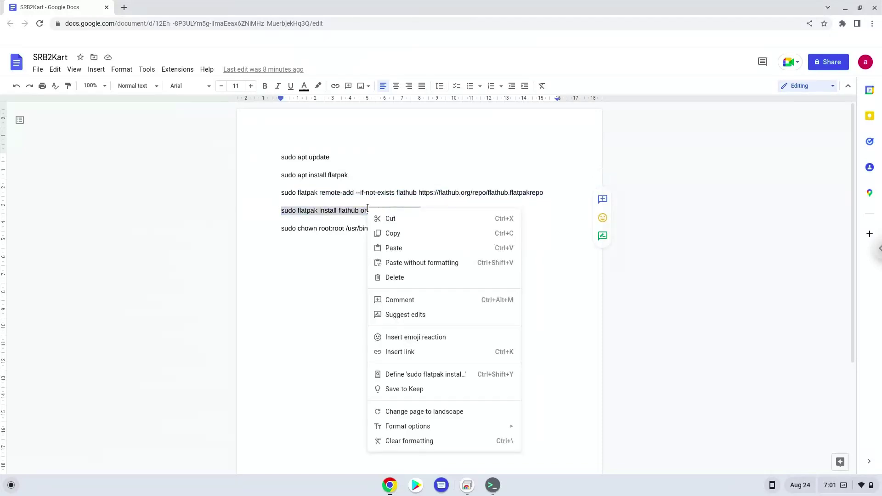
left_click(388, 233)
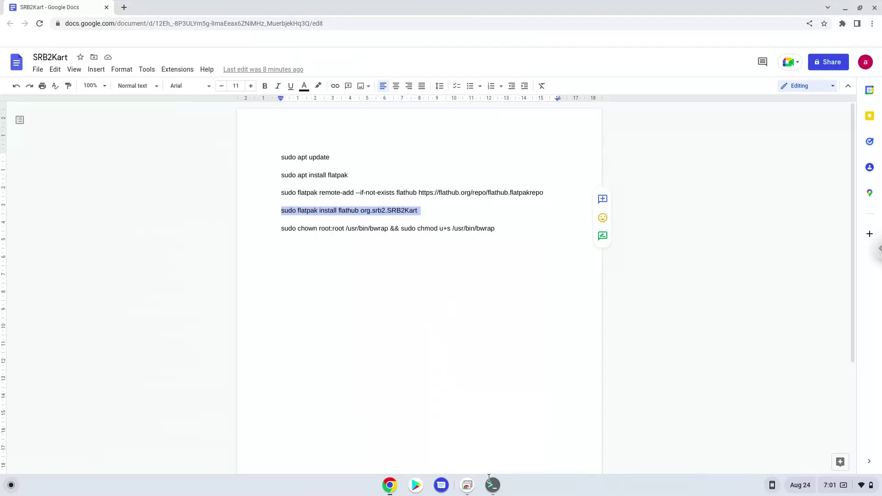
Run the SRB2Kart flatpak install in the terminal, accepting both Y/n prompts.
key("alt+Tab")
key("ctrl+shift+v")
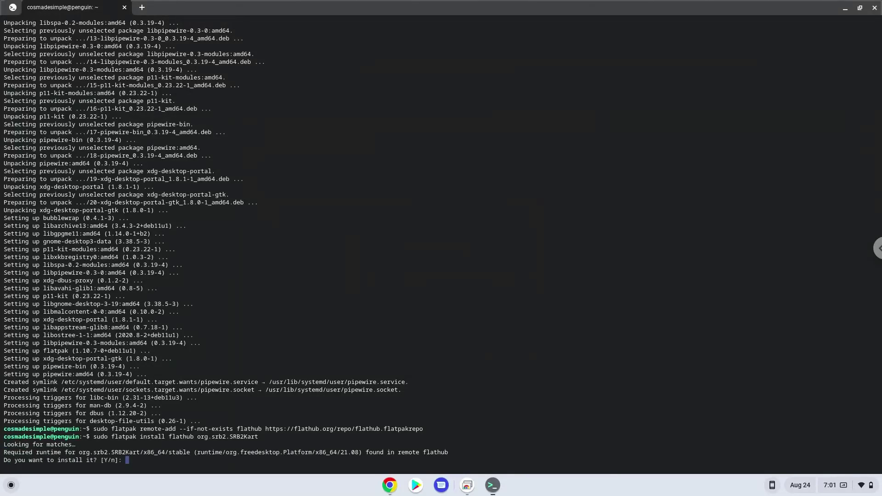
key("Return")
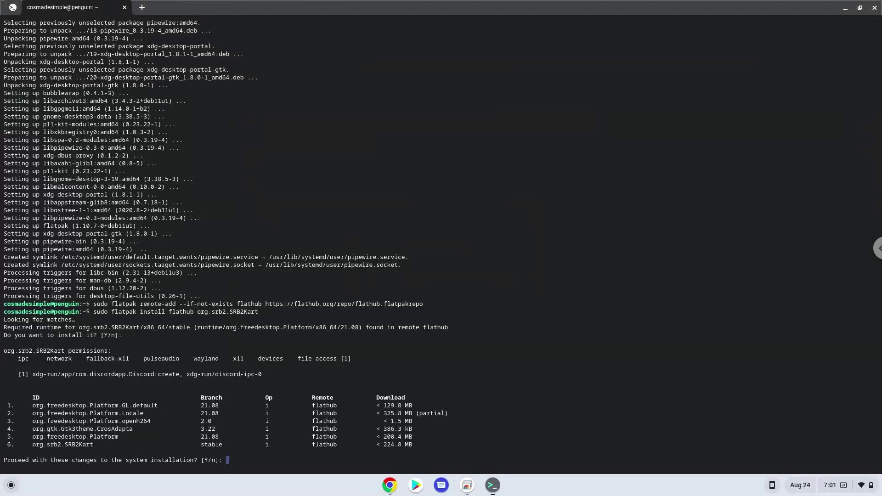
key("Return")
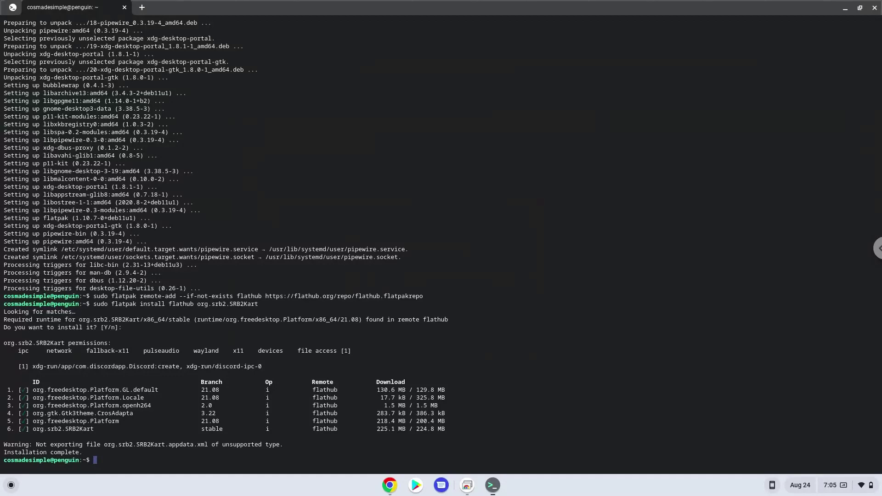
Copy the chown and chmod u+s /usr/bin/bwrap line and run it in the terminal.
left_click(392, 484)
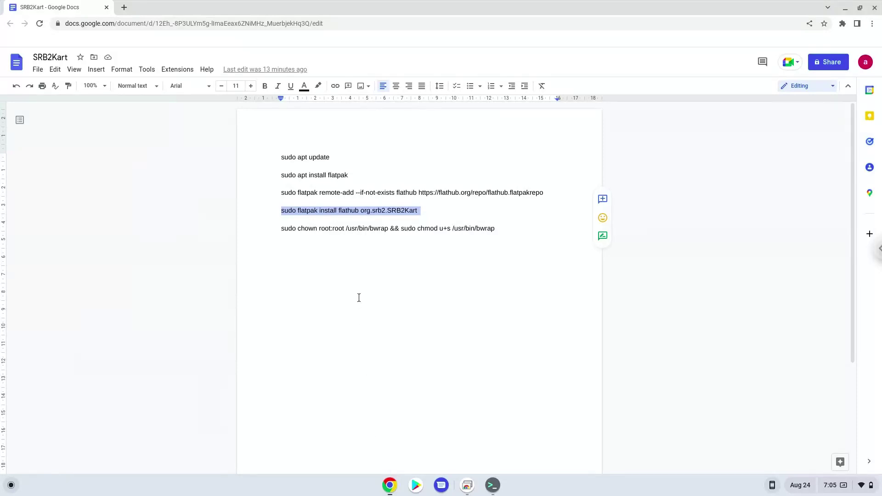
triple_click(356, 226)
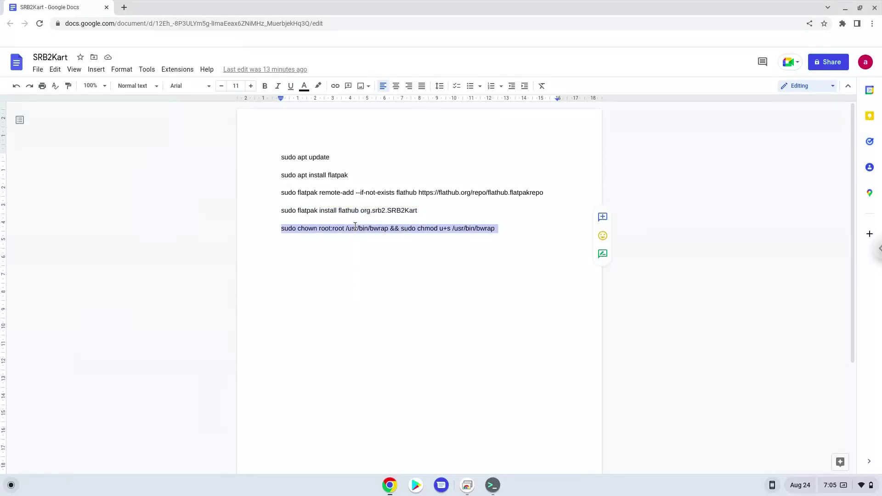
right_click(356, 225)
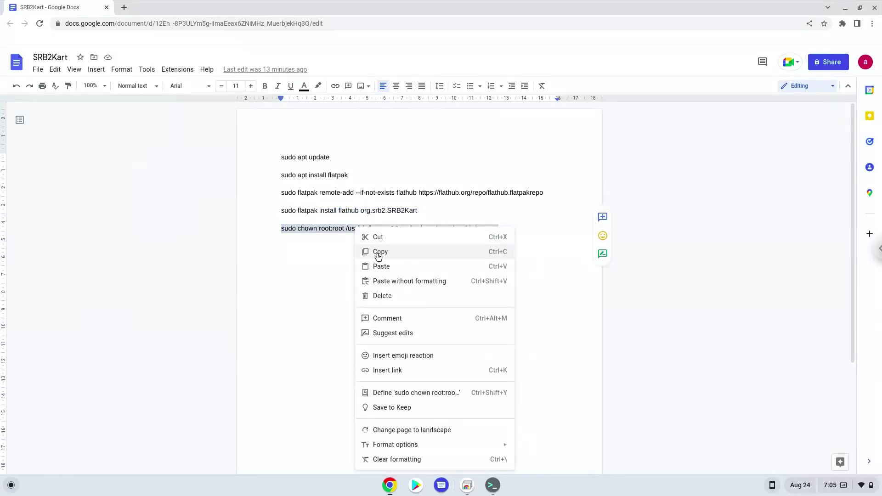
left_click(493, 486)
key("ctrl+shift+v")
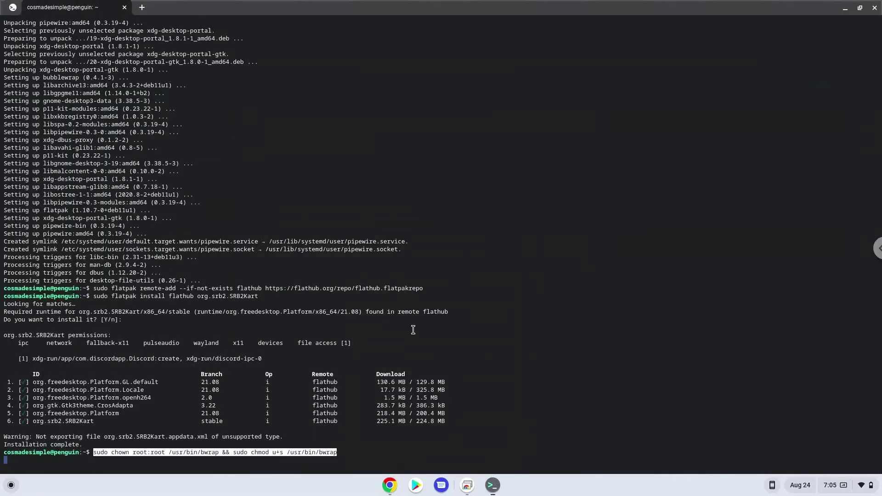
key("Return")
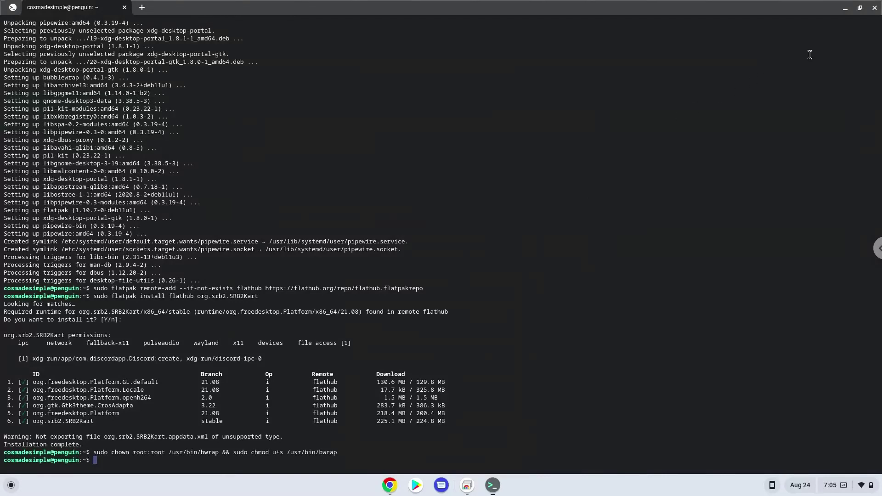
Close Terminal (choosing Leave) and Chrome, then start Sonic Robo Blast 2 Kart from the launcher.
left_click(875, 8)
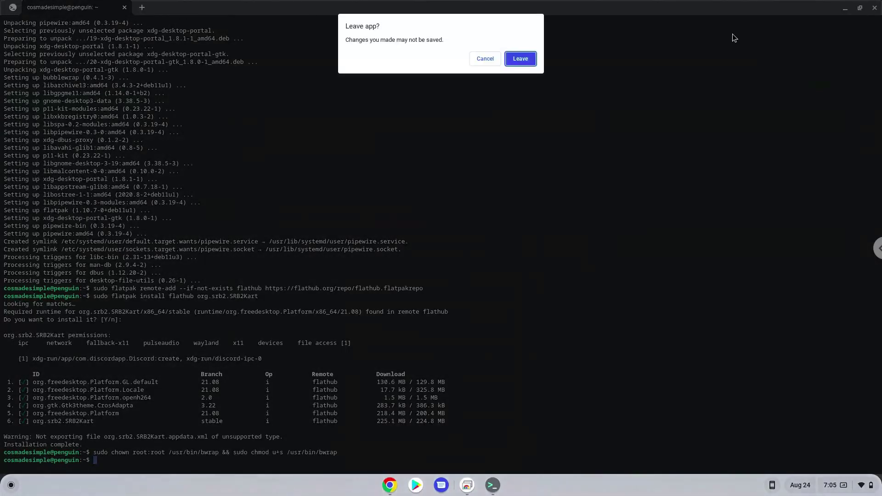
left_click(521, 58)
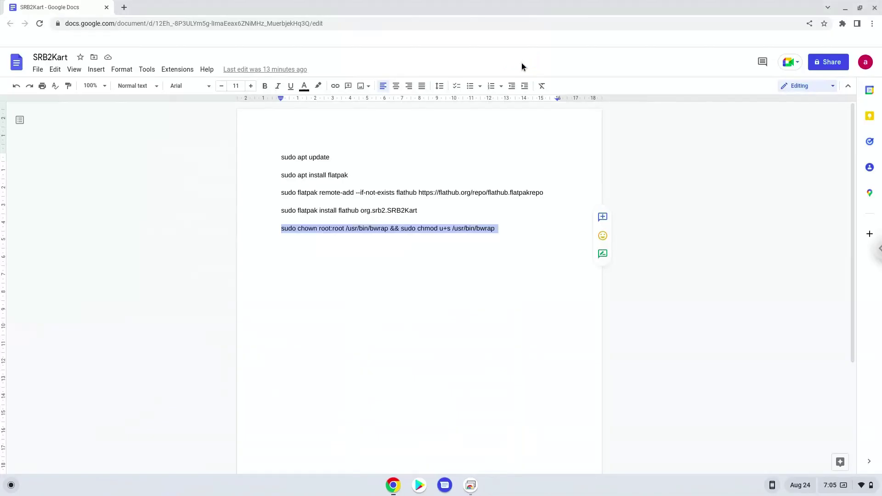
left_click(875, 8)
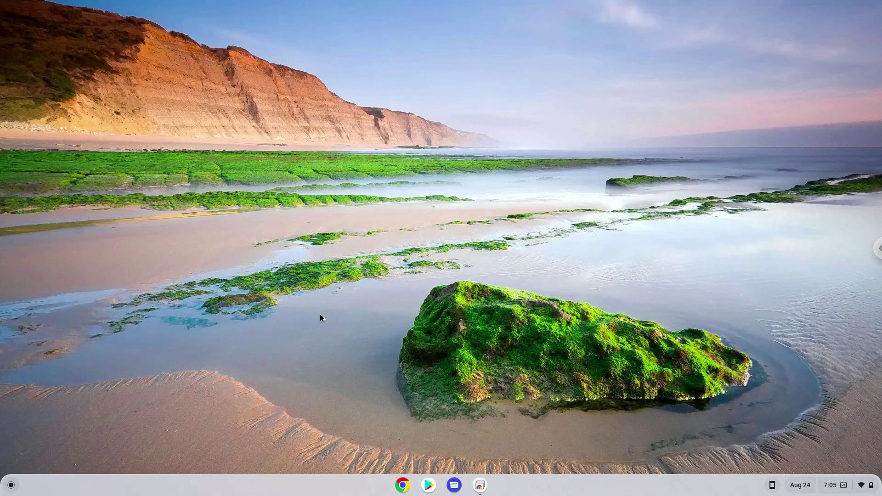
left_click(10, 489)
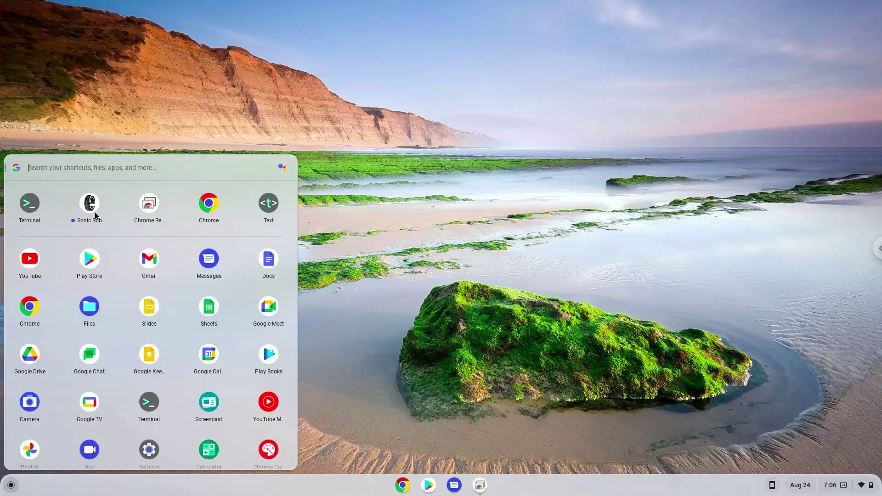
left_click(95, 207)
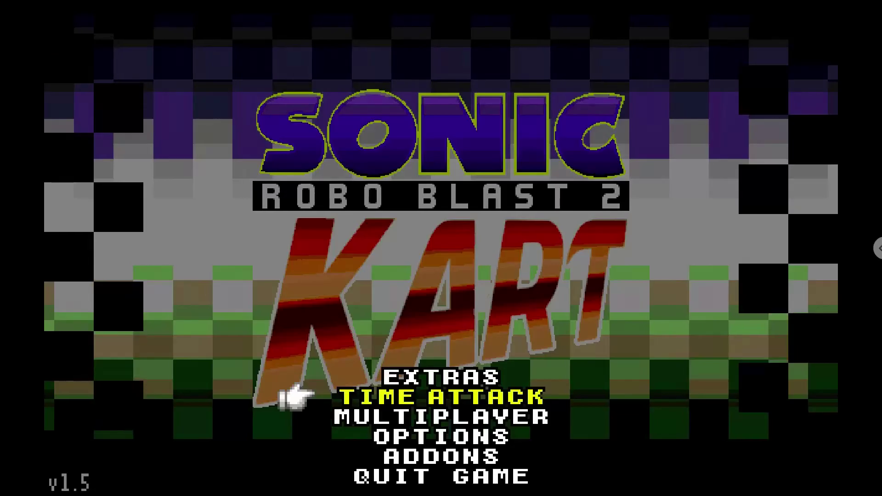
key("Return")
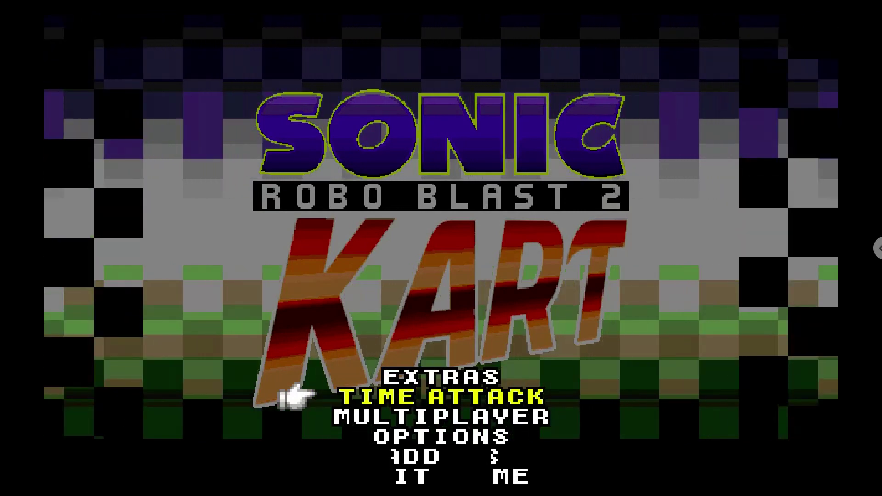